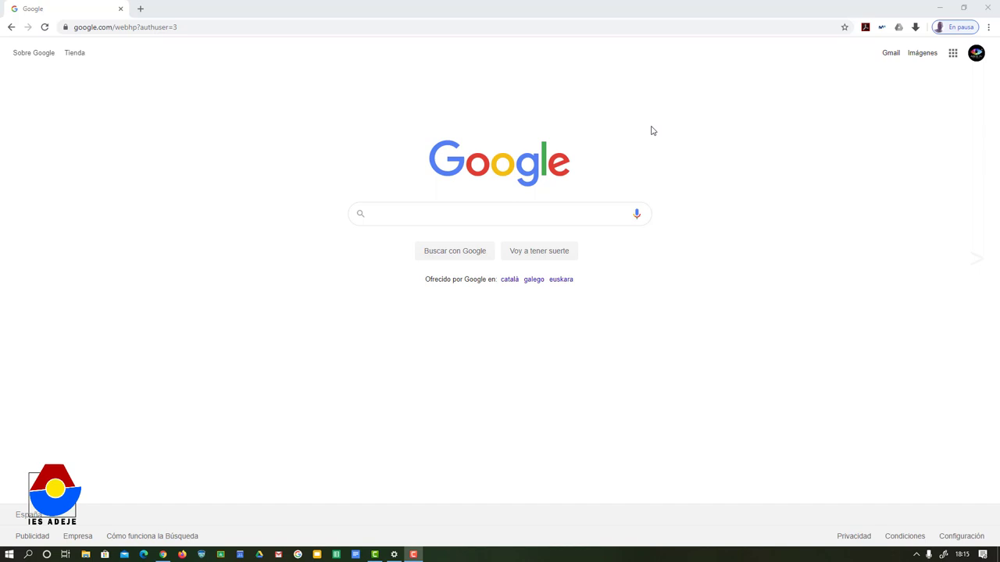
Step: Launch Classroom, open GRUPO PARA PRUEBAS, check its Personas, and go to Trabajo de clase
{"action": "left_click", "coordinate": [952, 55]}
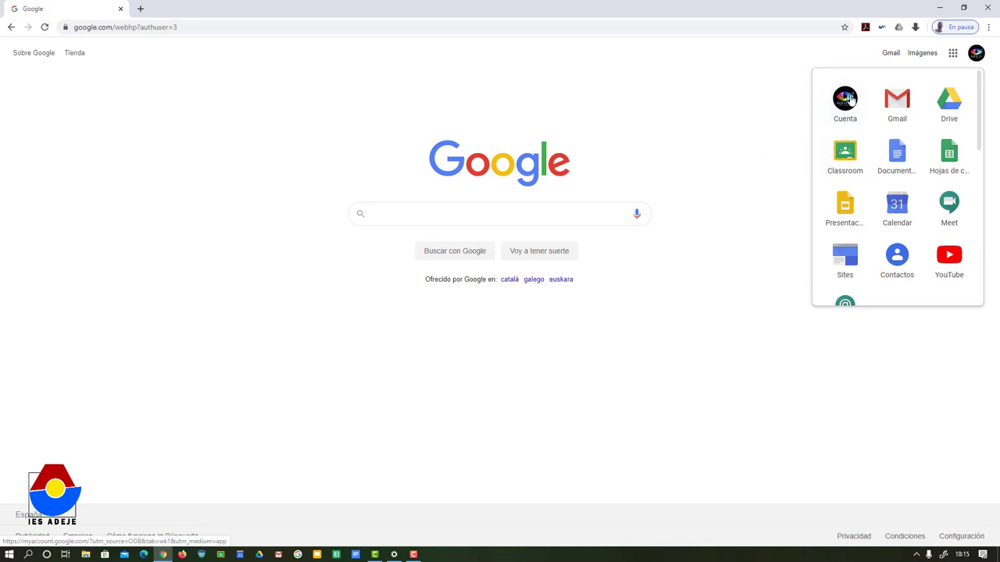
{"action": "left_click", "coordinate": [850, 160]}
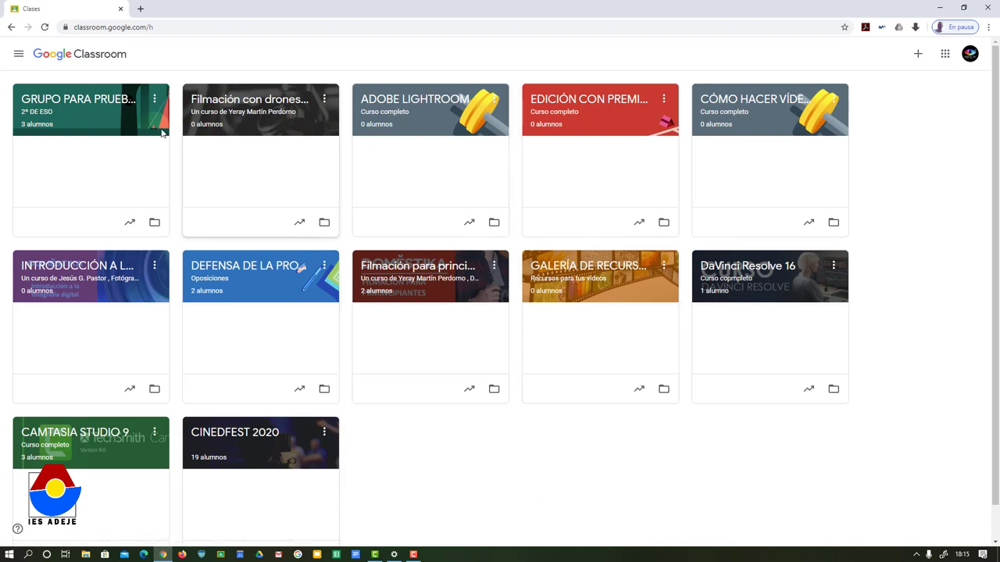
{"action": "left_click", "coordinate": [79, 107]}
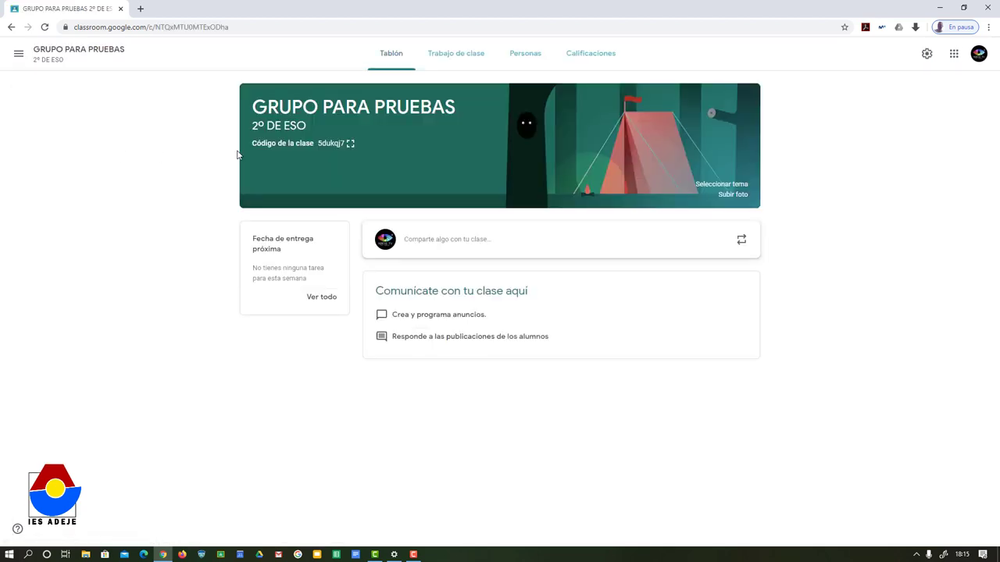
{"action": "left_click", "coordinate": [529, 56]}
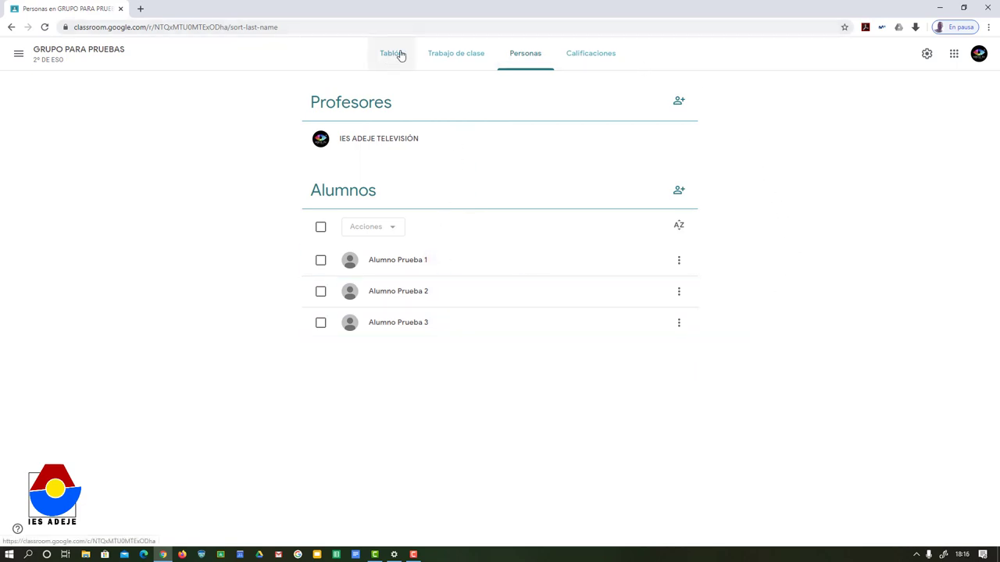
{"action": "left_click", "coordinate": [448, 60]}
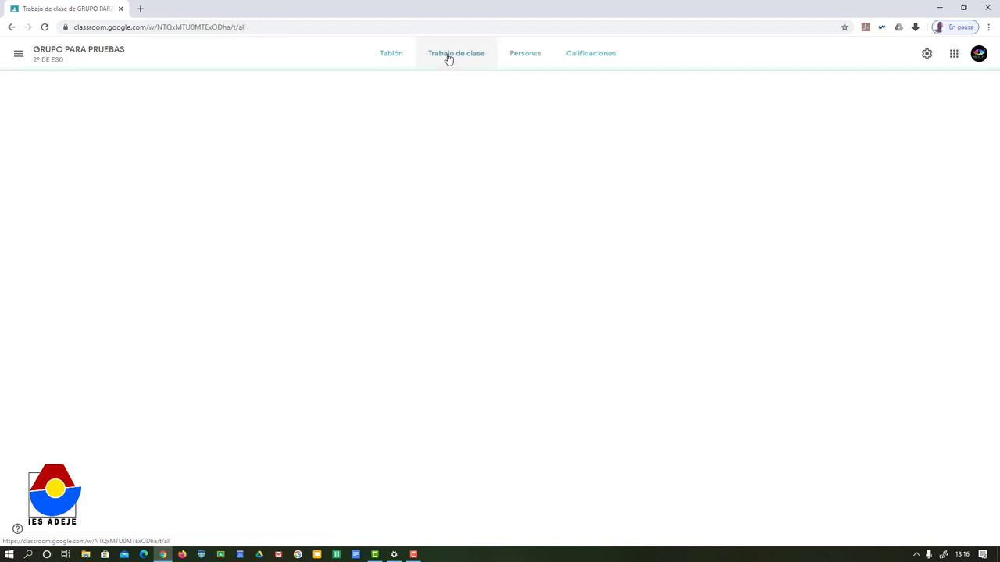
{"action": "left_click", "coordinate": [335, 97]}
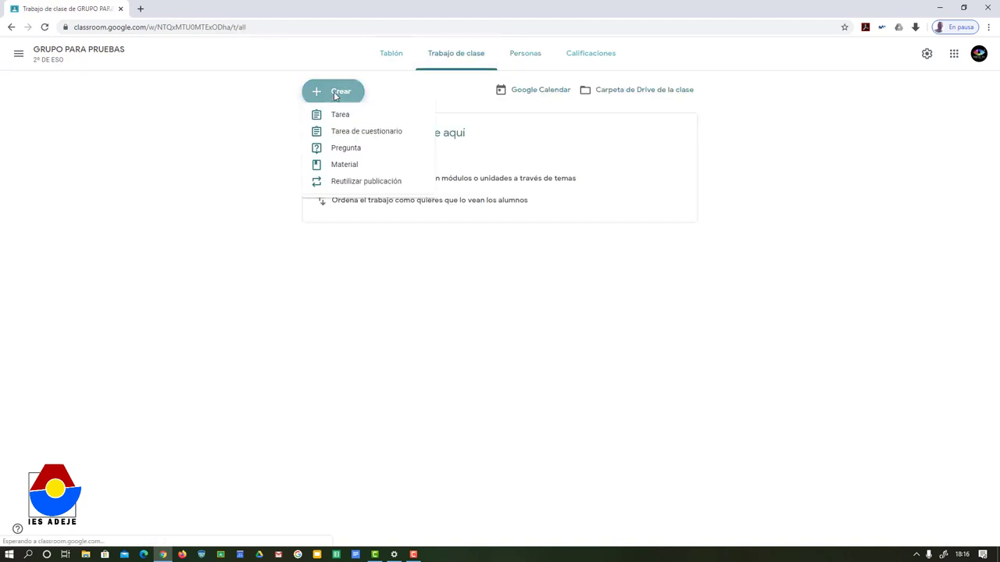
Step: Create a topic named 'NOTAS DE LA SEGUNDA EVALUACIÓN' on the classwork page
{"action": "left_click", "coordinate": [335, 213]}
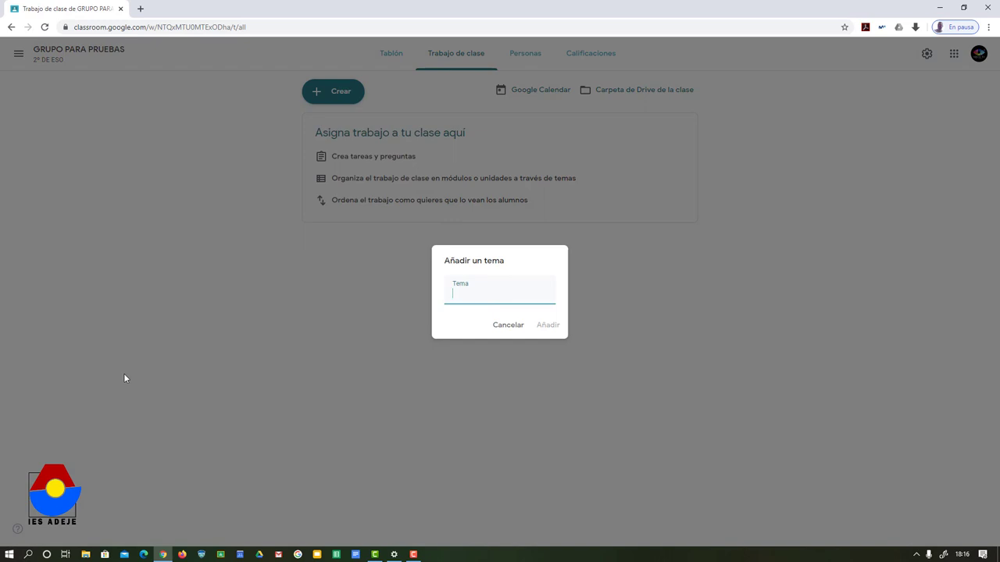
{"action": "type", "text": "NOTAS DE LA SEGUNDA "}
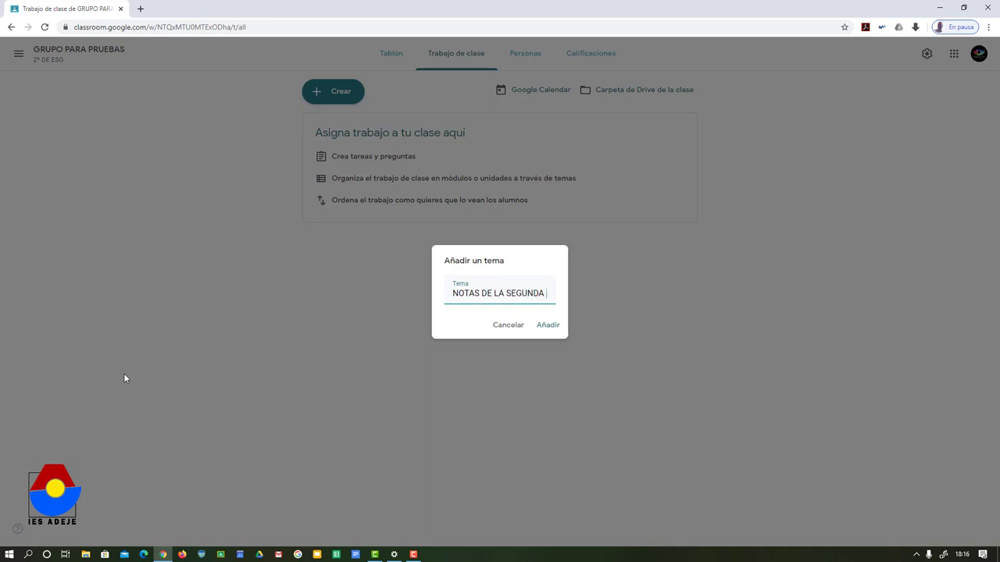
{"action": "type", "text": "EVALUA"}
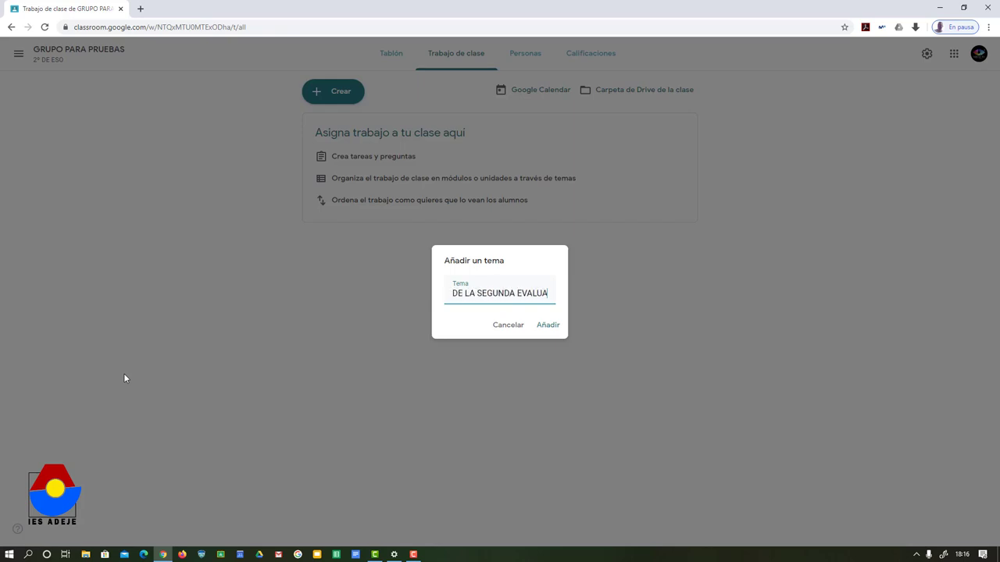
{"action": "type", "text": "CIÓN"}
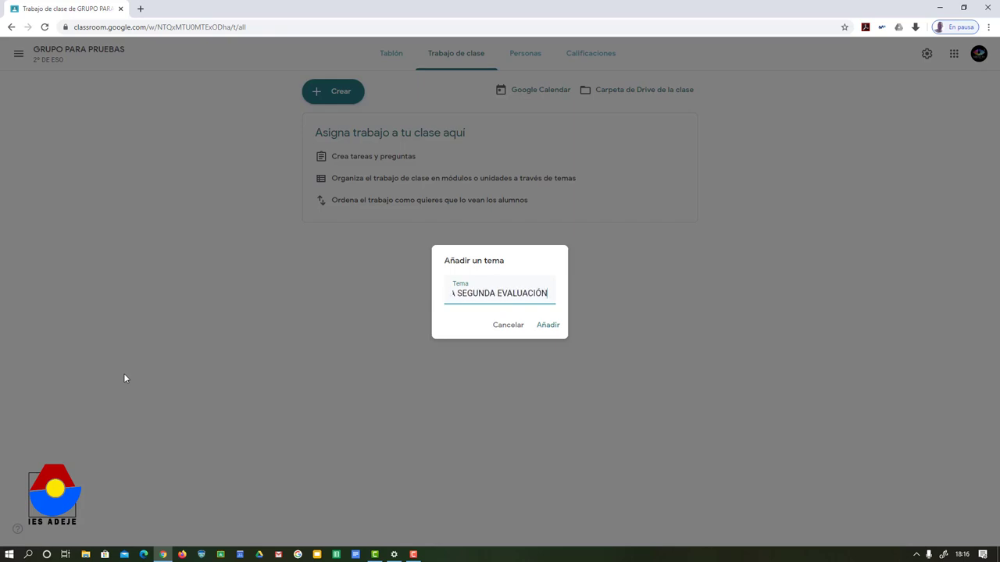
{"action": "left_click", "coordinate": [551, 325]}
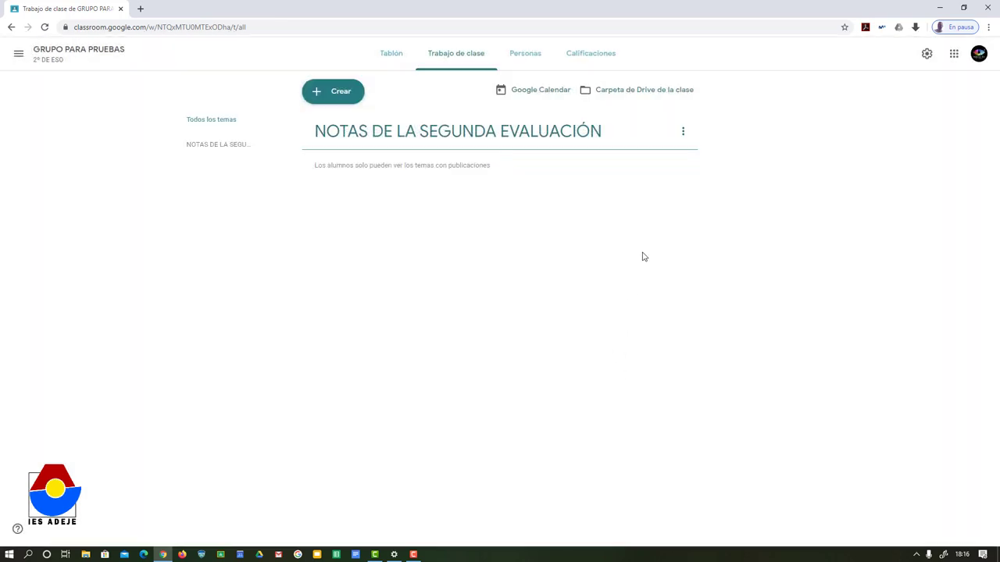
Step: Publish assignment 'NOTAS DE LA SEGUNDA EVALUACIÓN' worth 10 points under the topic of that name
{"action": "left_click", "coordinate": [351, 91]}
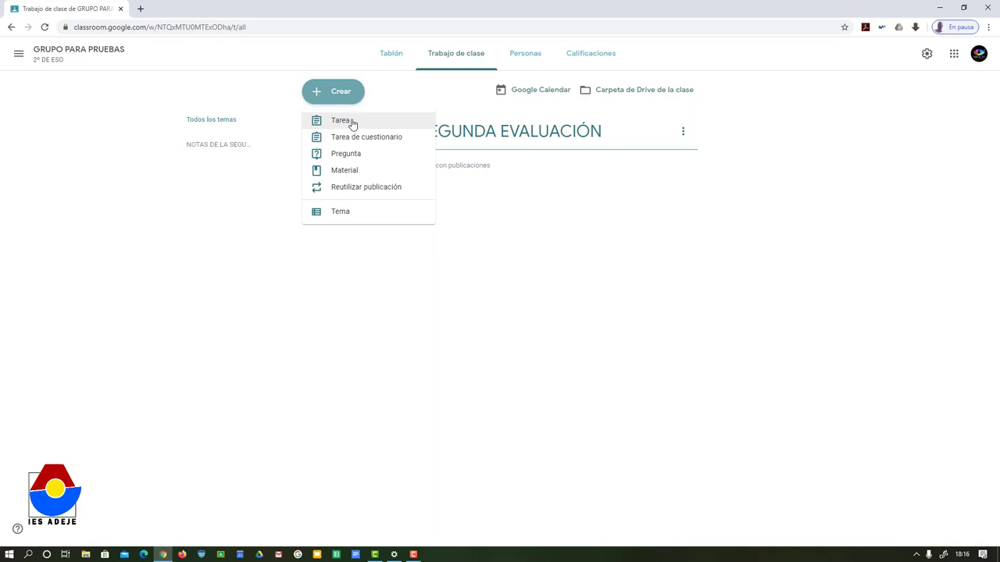
{"action": "left_click", "coordinate": [352, 123]}
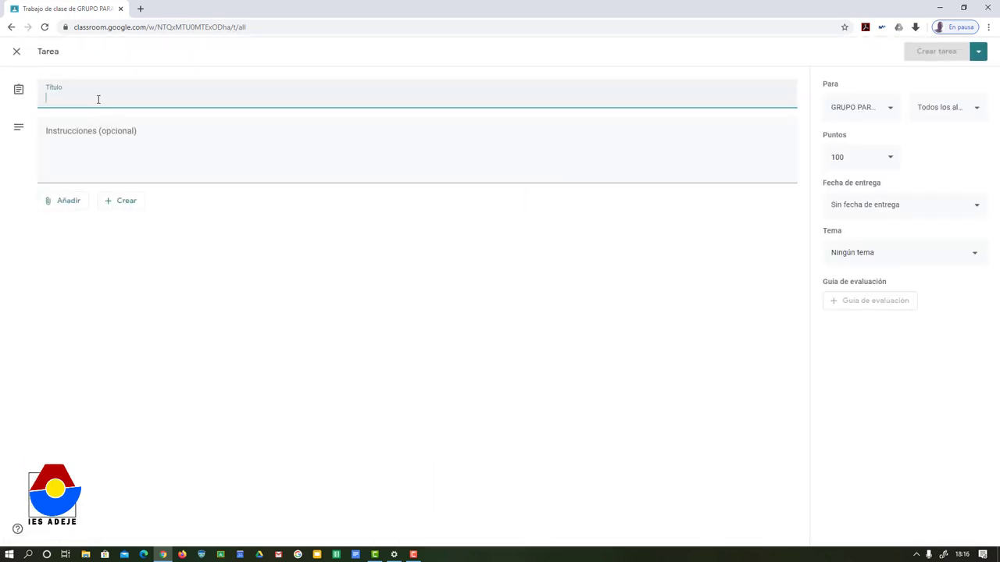
{"action": "type", "text": "NOTAS DE LA"}
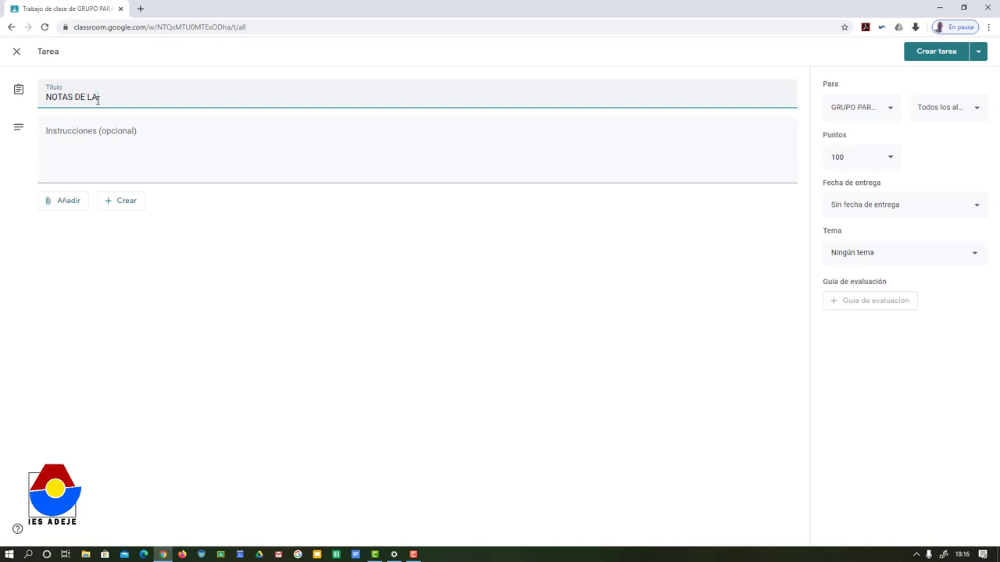
{"action": "type", "text": " SEGUNDA EVALUACIÓN"}
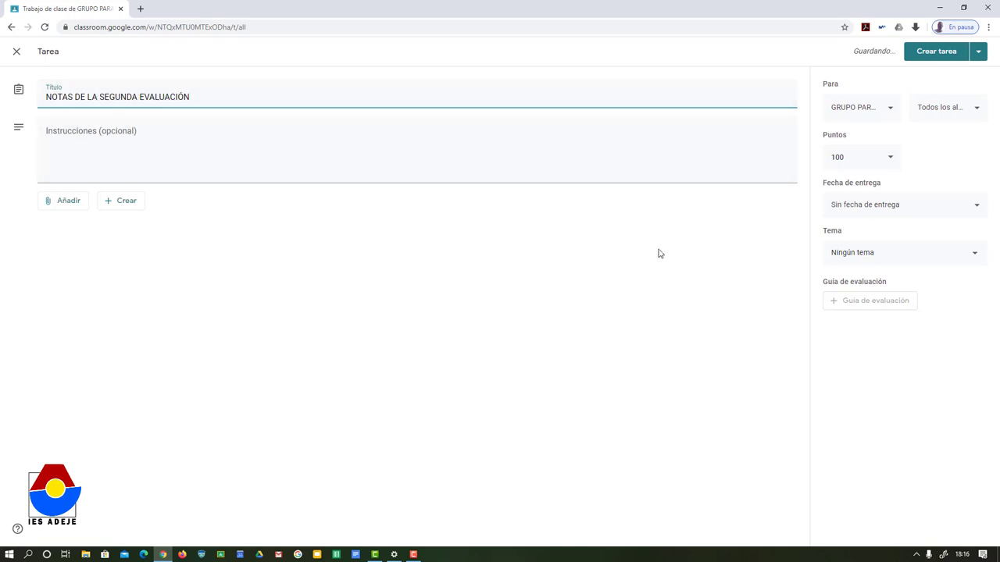
{"action": "left_click", "coordinate": [893, 161]}
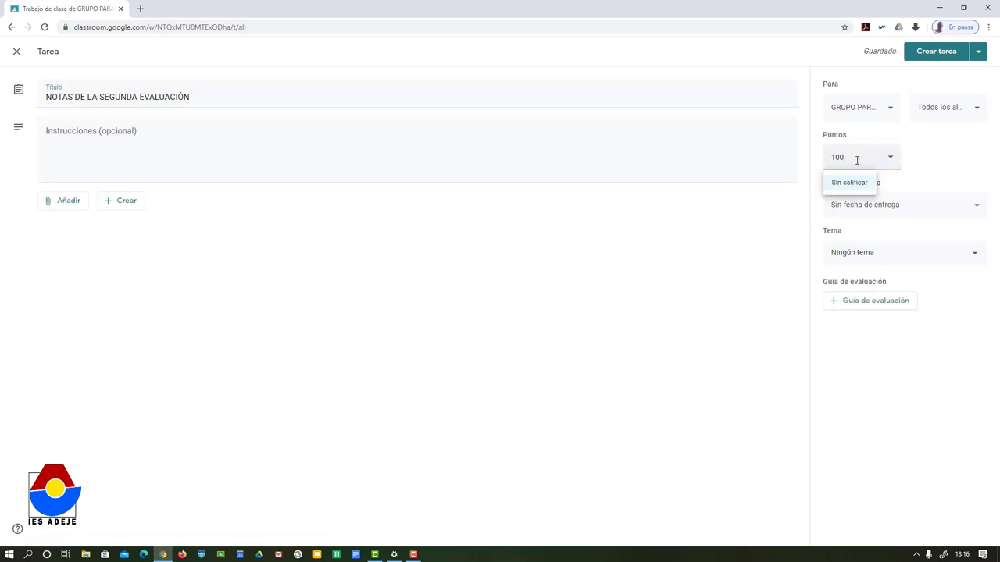
{"action": "key", "text": "BackSpace"}
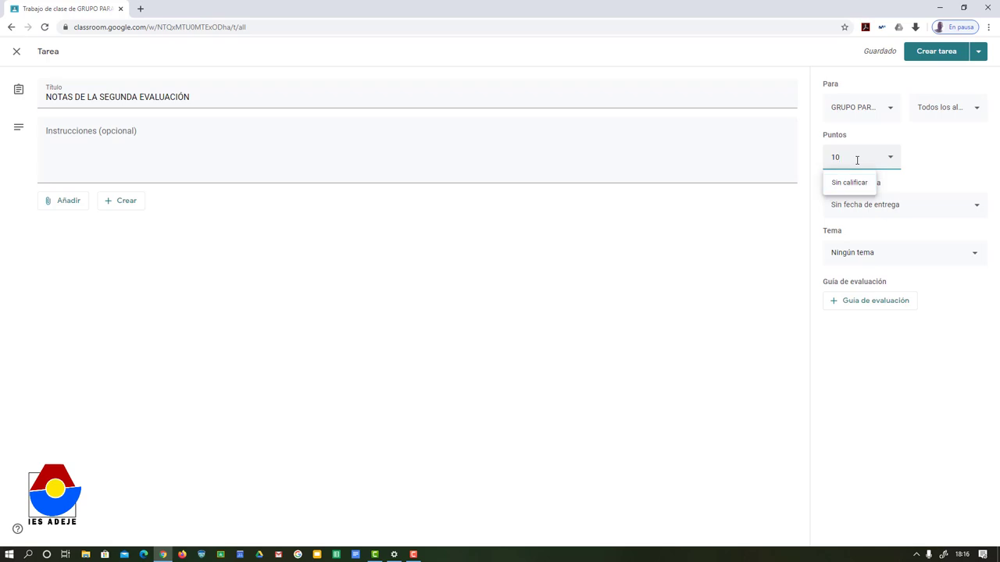
{"action": "left_click", "coordinate": [952, 154]}
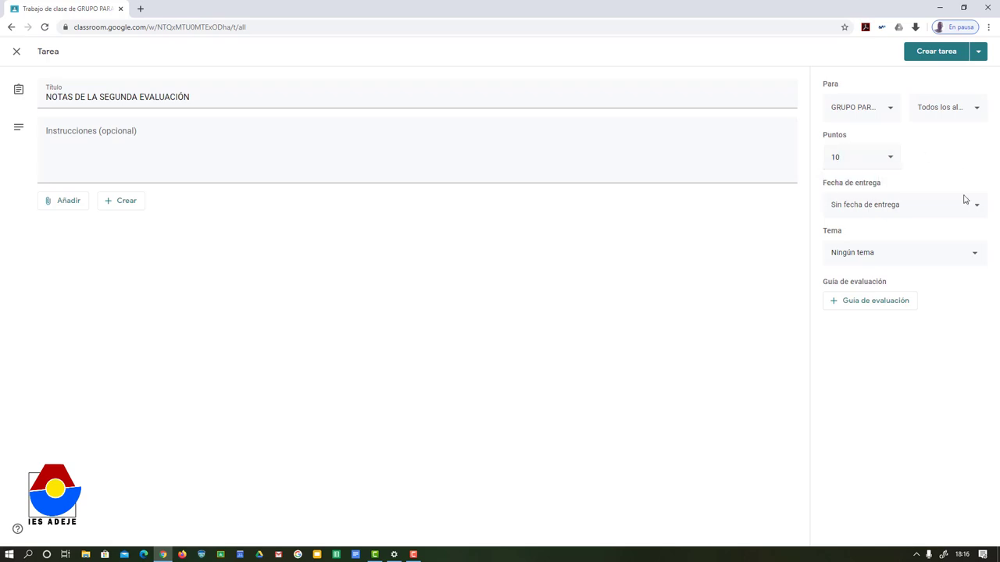
{"action": "left_click", "coordinate": [976, 258]}
{"action": "left_click", "coordinate": [901, 315]}
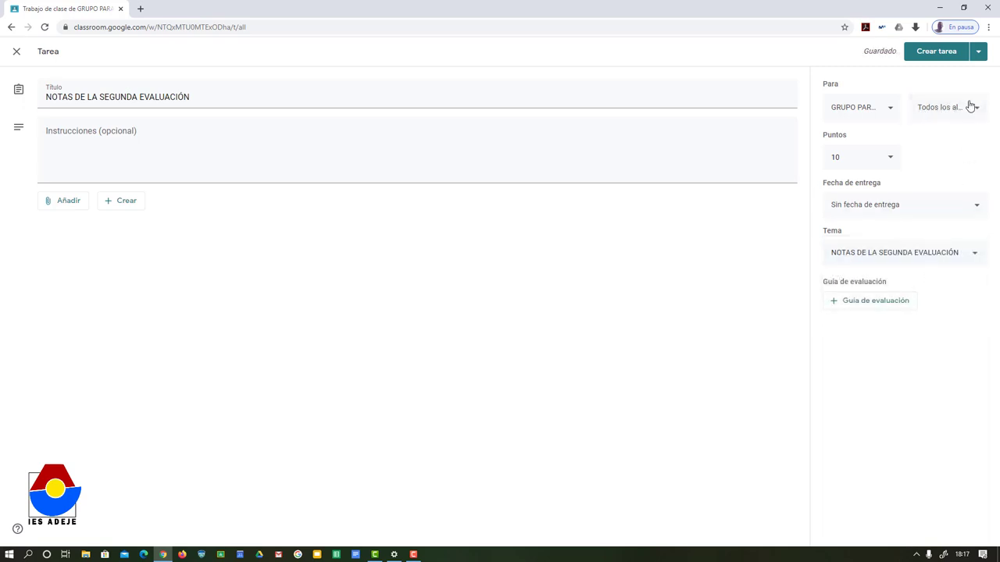
{"action": "left_click", "coordinate": [931, 55]}
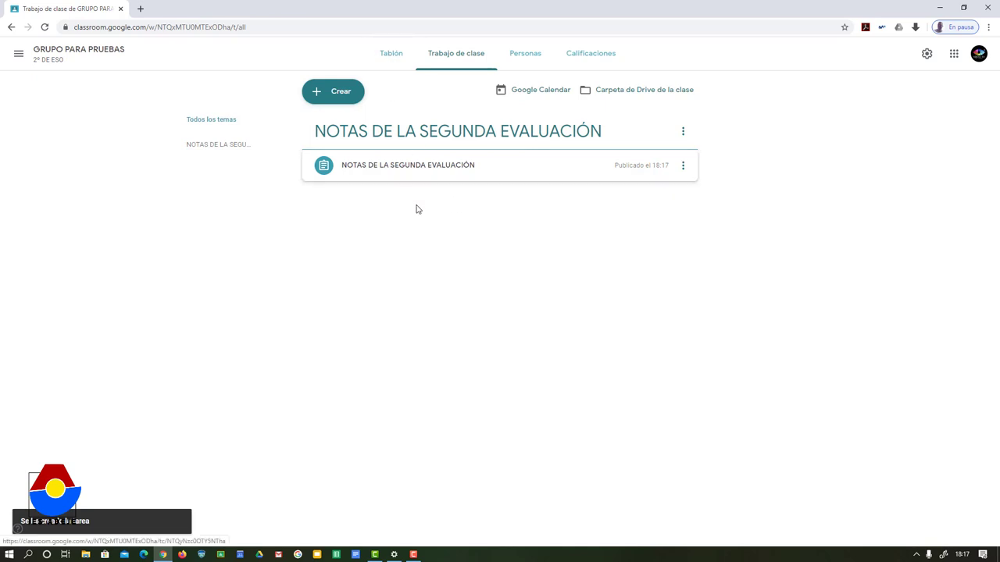
Step: Open the student work list for NOTAS DE LA SEGUNDA EVALUACIÓN from Tareas pendientes
{"action": "left_click", "coordinate": [392, 60]}
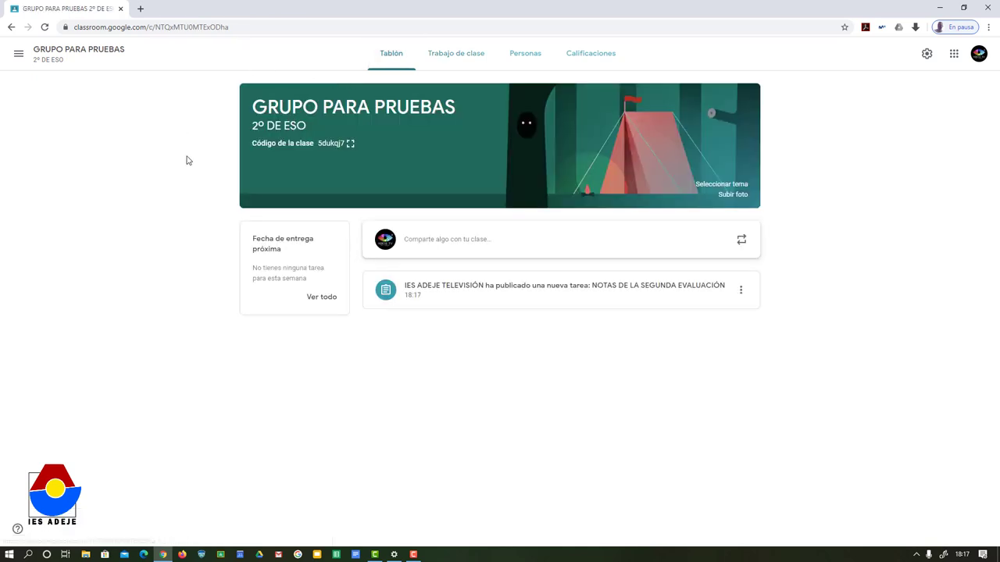
{"action": "left_click", "coordinate": [322, 298]}
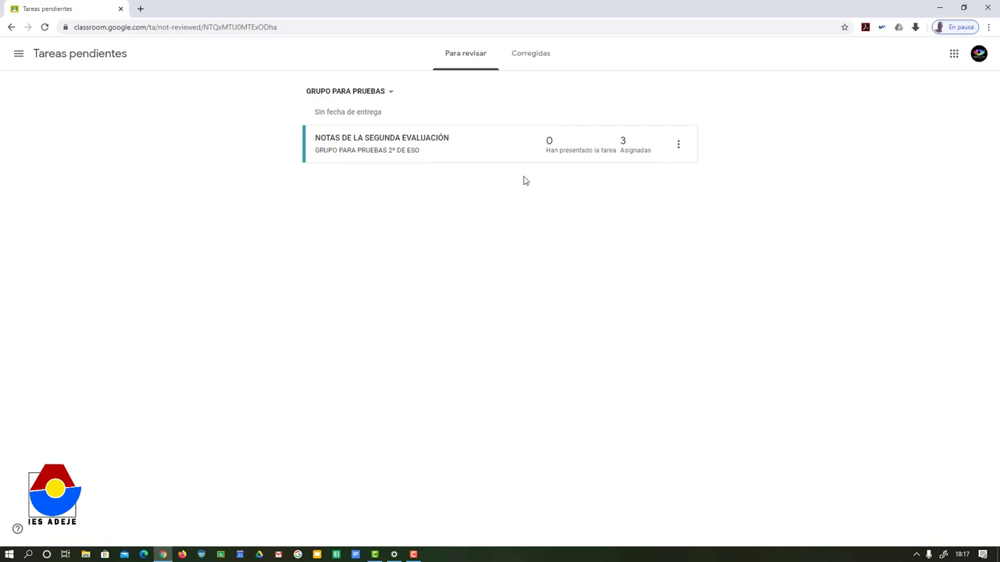
{"action": "left_click", "coordinate": [400, 141]}
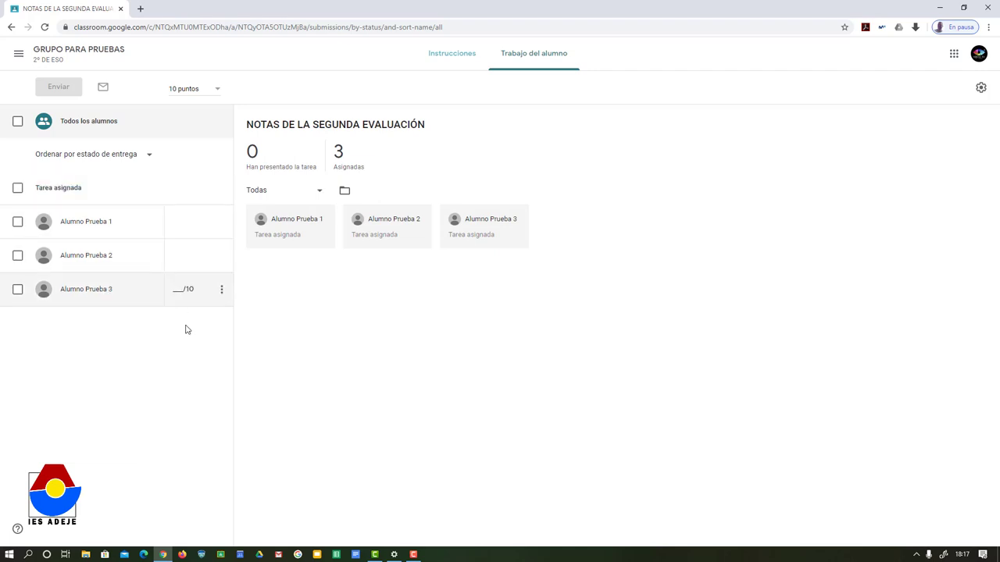
Step: Enter draft grades of 7, 5 and 3 out of 10 for the three students
{"action": "left_click", "coordinate": [182, 225]}
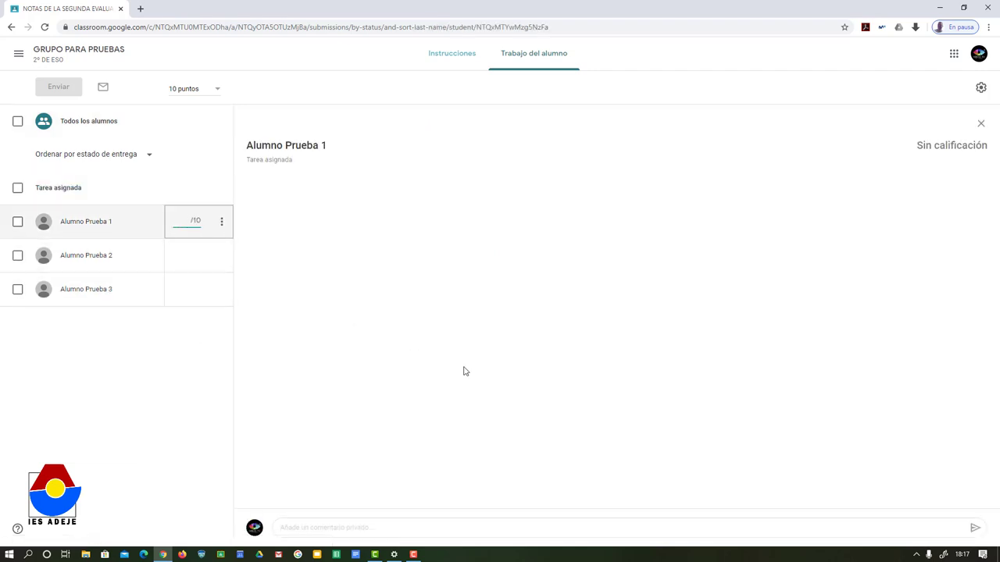
{"action": "type", "text": "7"}
{"action": "key", "text": "Down"}
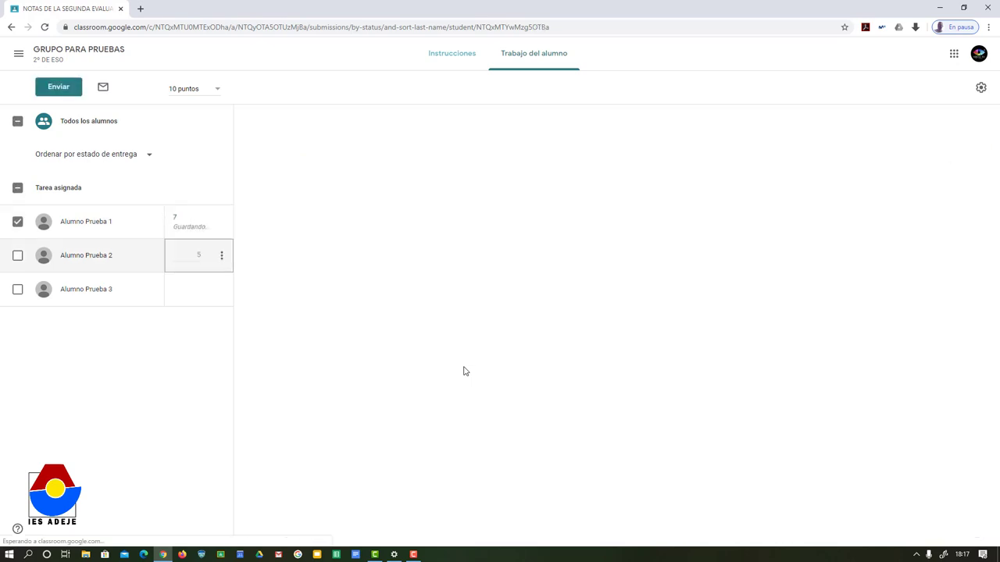
{"action": "type", "text": "5"}
{"action": "key", "text": "Down"}
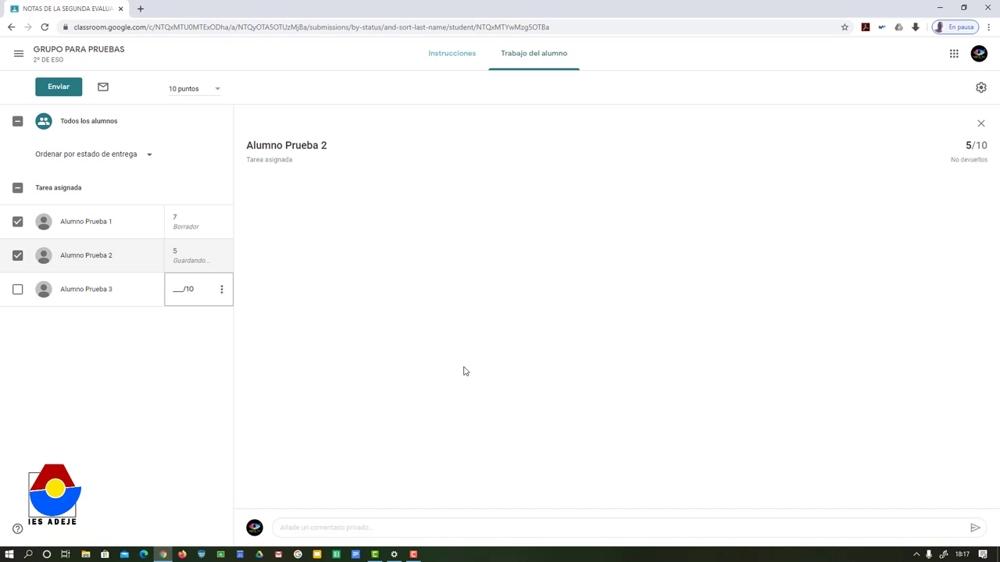
{"action": "type", "text": "3"}
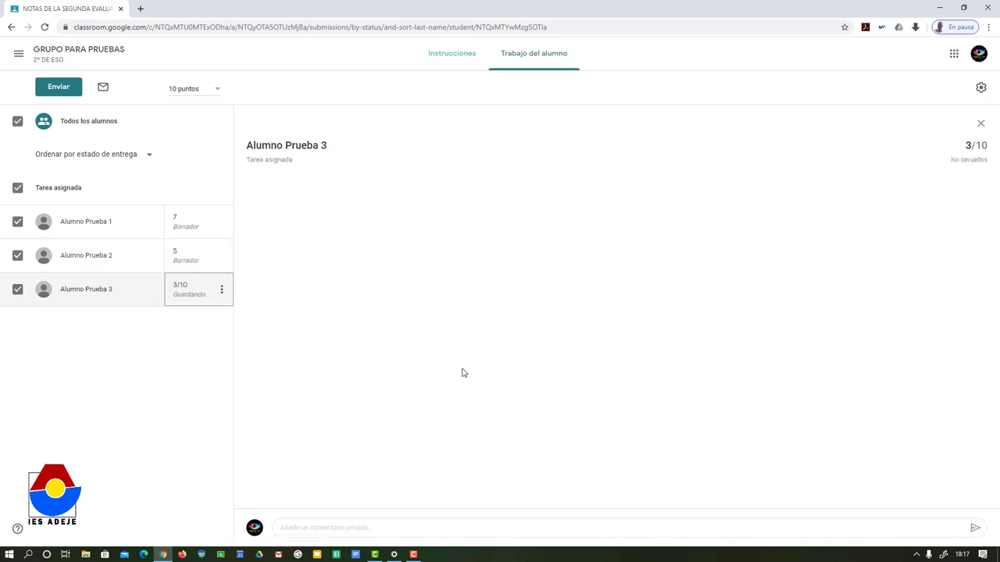
{"action": "left_click", "coordinate": [303, 528]}
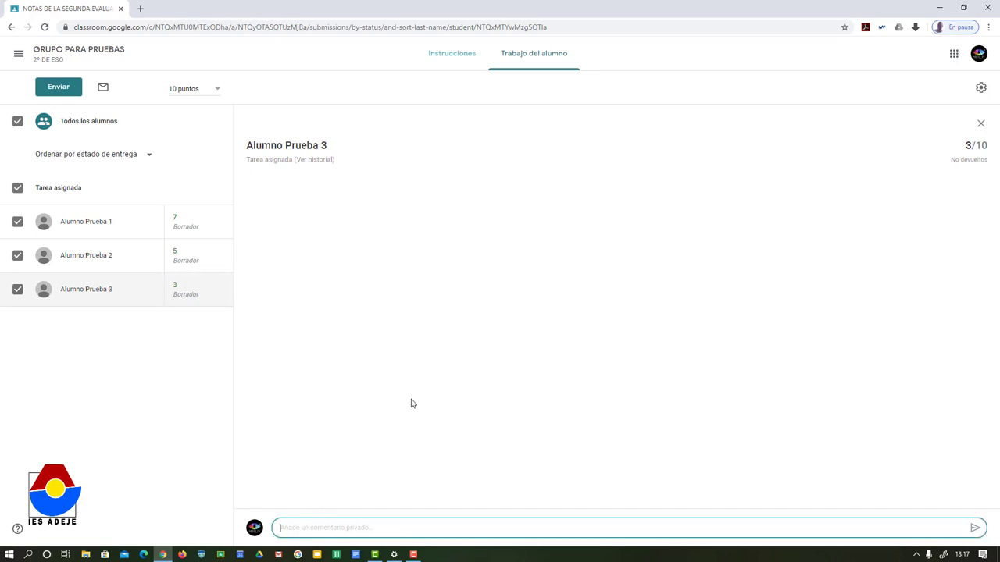
Step: Post a private comment to the third student on where the MAO for criteria 4 and 5 are
{"action": "type", "text": "Las MAO de lasignatura, para la"}
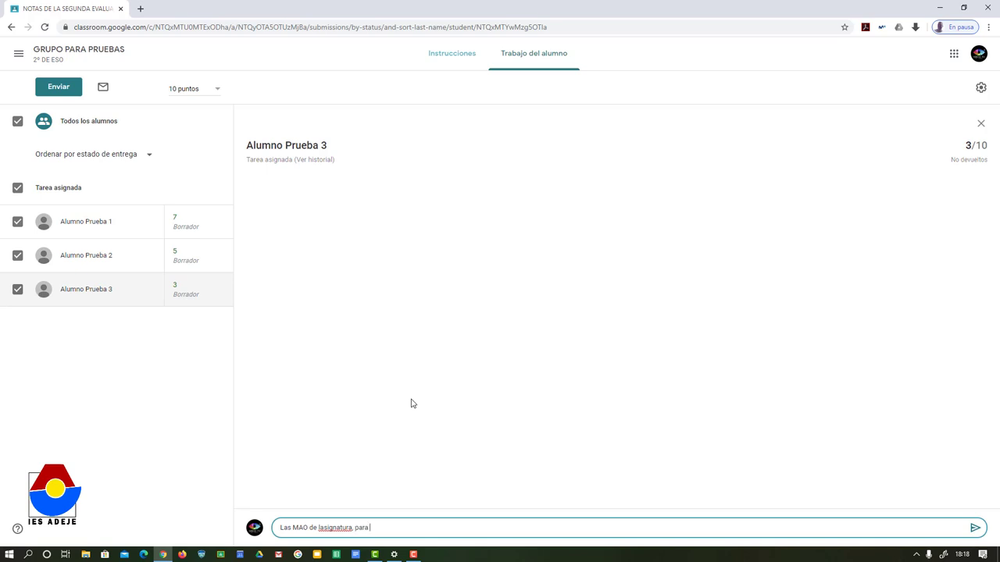
{"action": "left_click", "coordinate": [325, 528]}
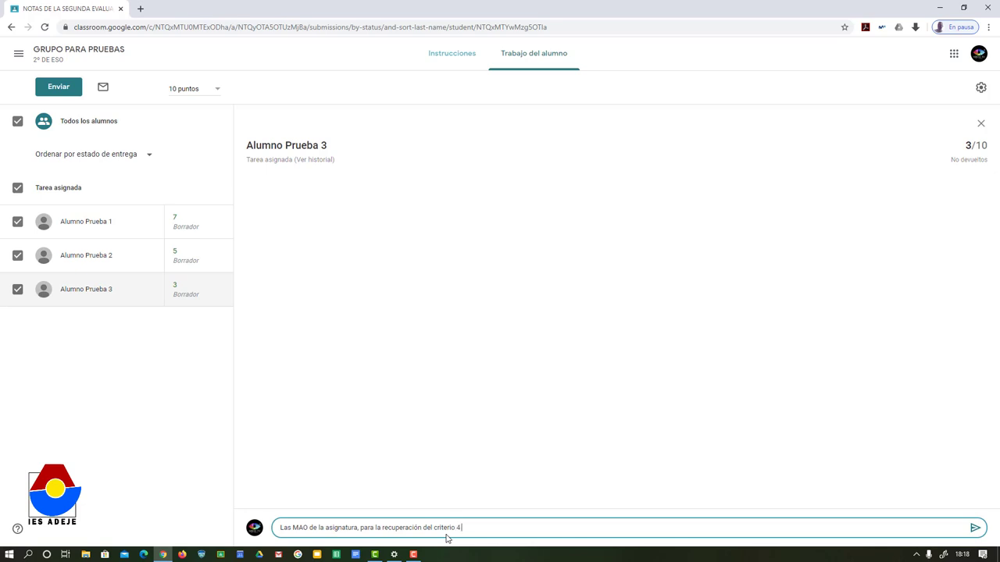
{"action": "type", "text": "y"}
{"action": "type", "text": "5 se encuentran en el clasroomk"}
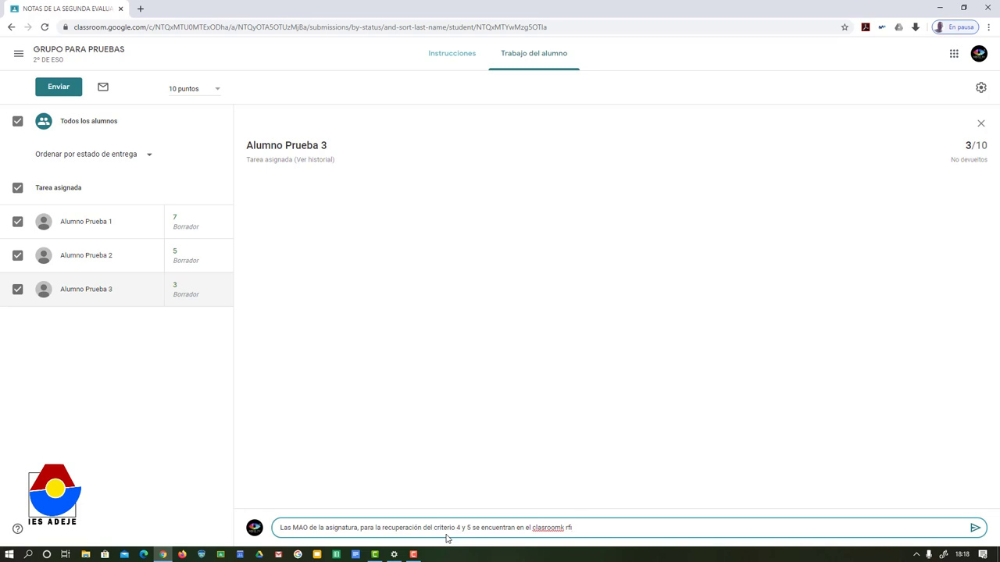
{"action": "left_click", "coordinate": [975, 529]}
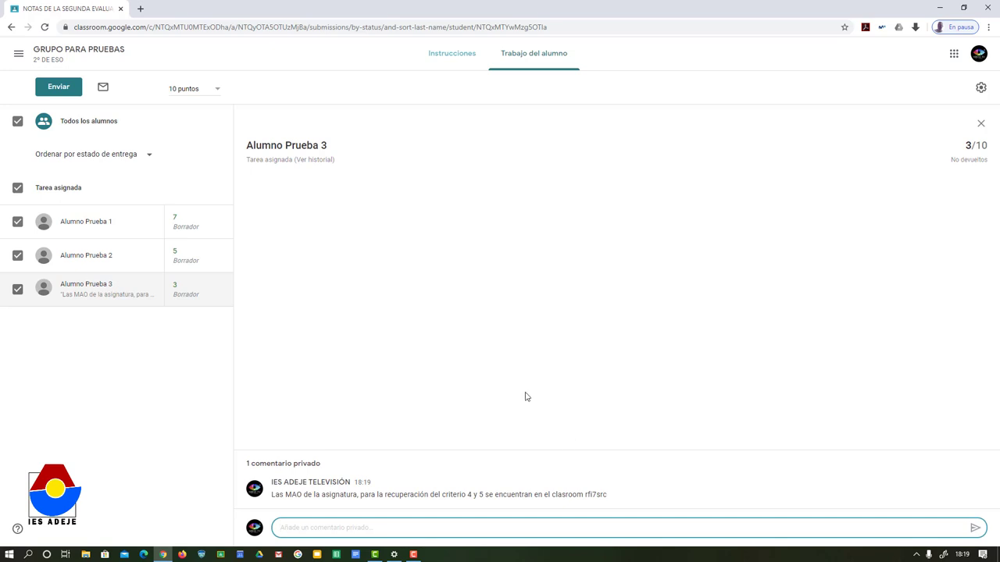
Step: Return the grades to all 3 students, confirming despite the unsubmitted work
{"action": "left_click", "coordinate": [61, 90]}
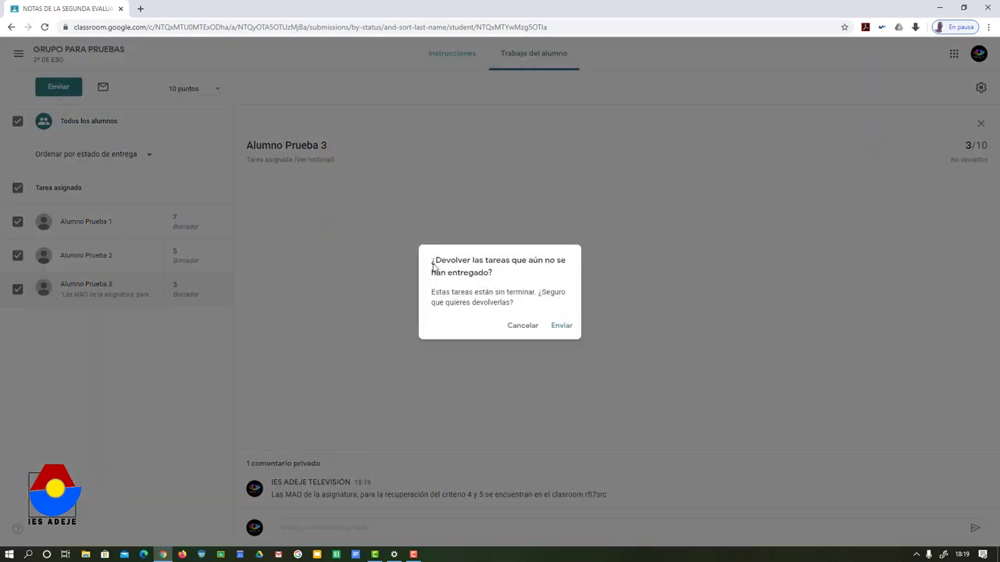
{"action": "left_click", "coordinate": [563, 326]}
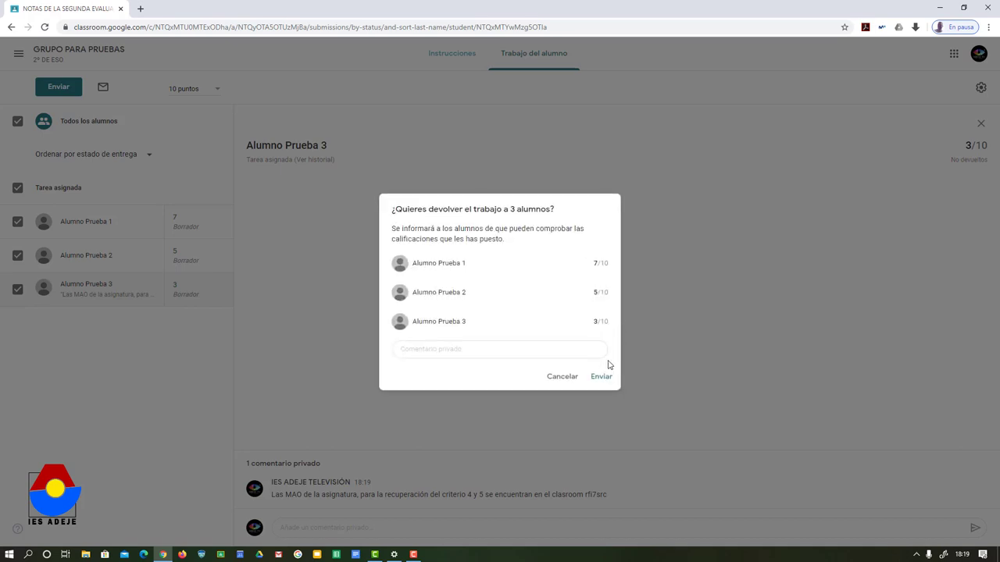
{"action": "left_click", "coordinate": [601, 378]}
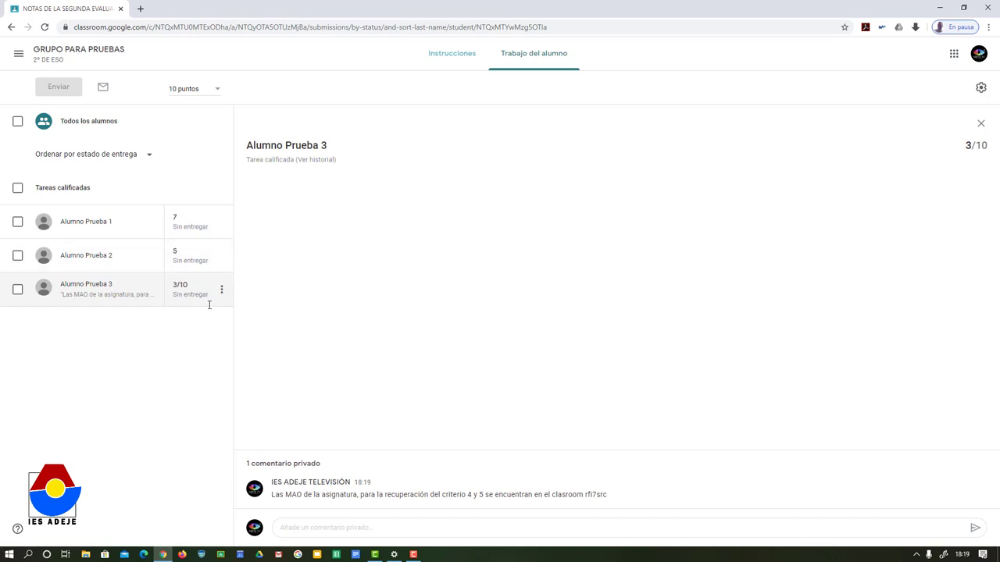
Step: Reopen GRUPO PARA PRUEBAS from Clases, check the assignment shows 3 graded, and return to the stream
{"action": "left_click", "coordinate": [18, 57]}
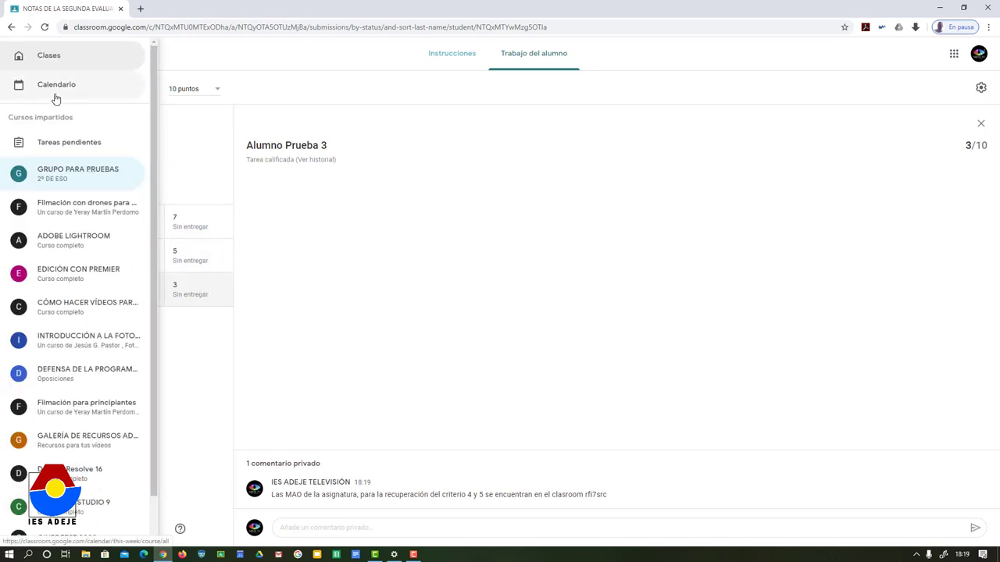
{"action": "left_click", "coordinate": [44, 61]}
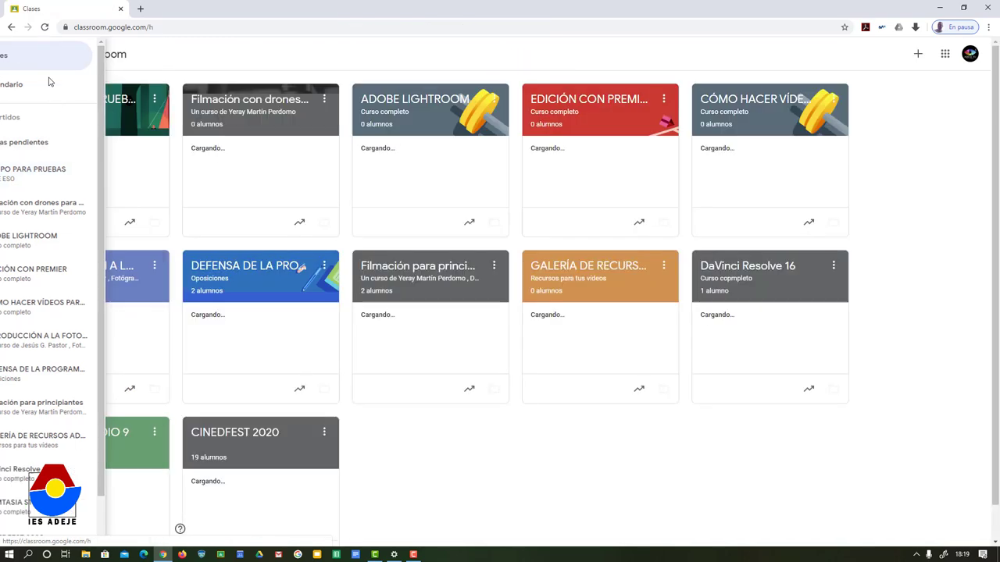
{"action": "left_click", "coordinate": [85, 107]}
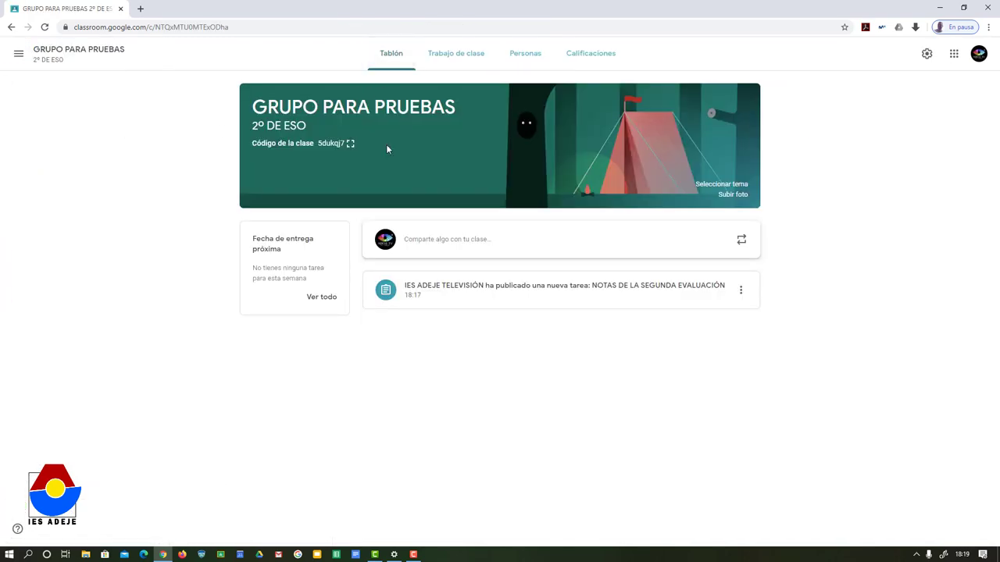
{"action": "left_click", "coordinate": [585, 286]}
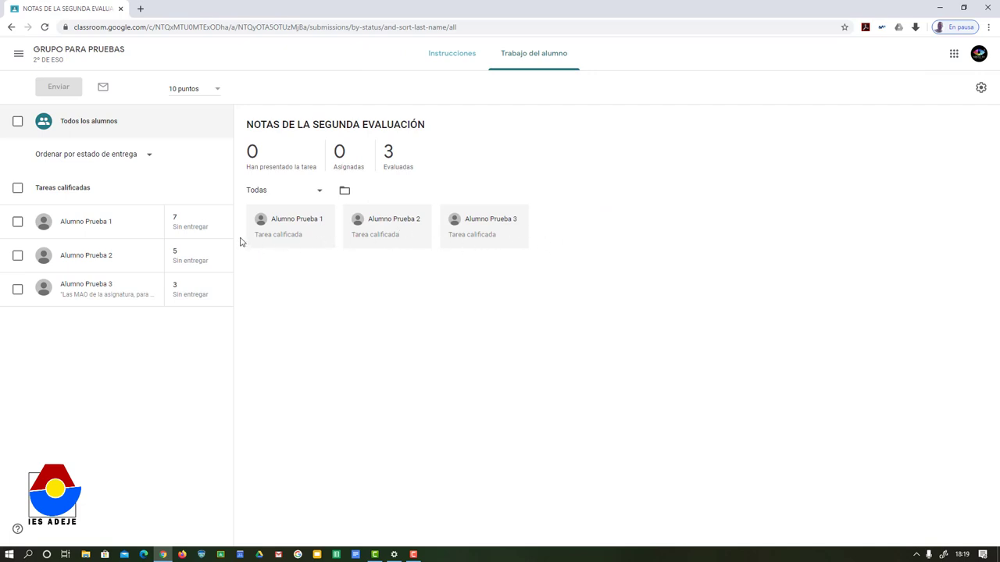
{"action": "left_click", "coordinate": [11, 27]}
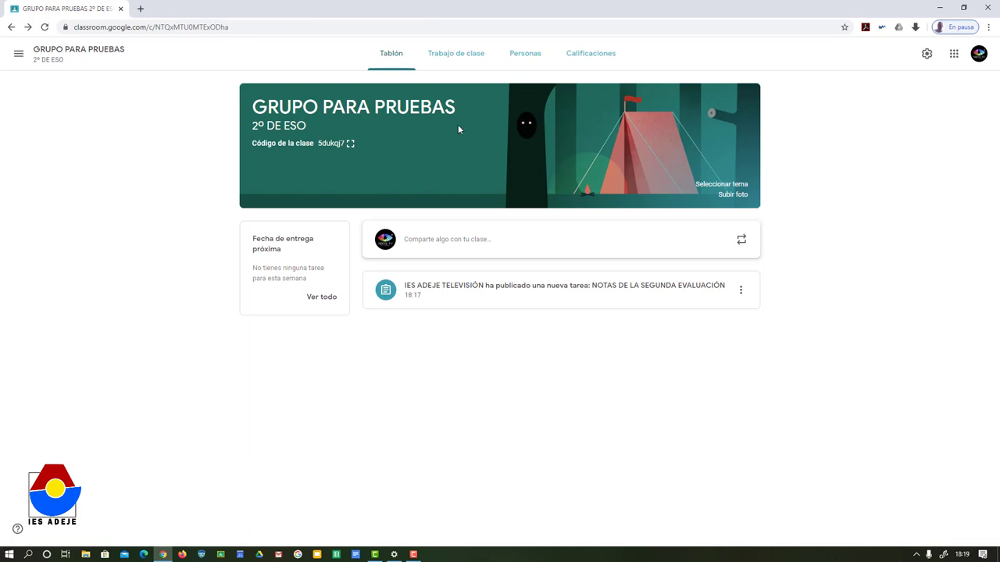
{"action": "left_click", "coordinate": [746, 297]}
Step: Mark NOTAS DE LA SEGUNDA EVALUACIÓN as reviewed on the Tareas pendientes page
{"action": "left_click", "coordinate": [324, 297]}
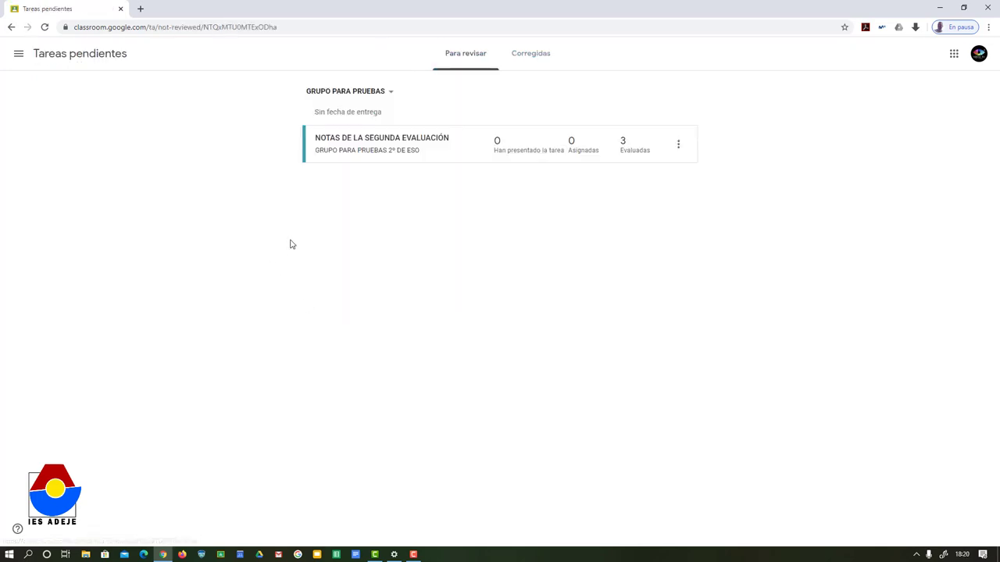
{"action": "left_click", "coordinate": [678, 145]}
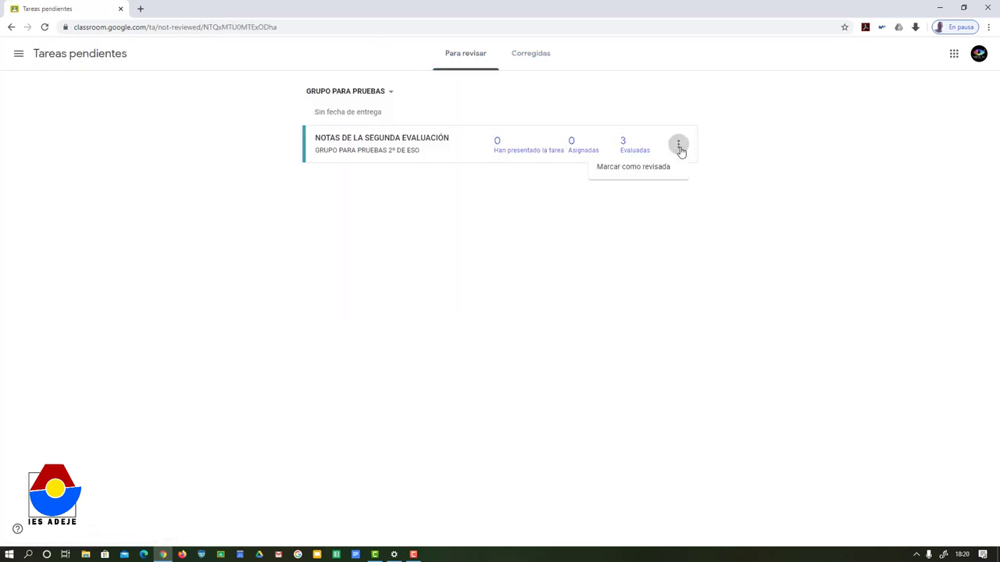
{"action": "left_click", "coordinate": [634, 172]}
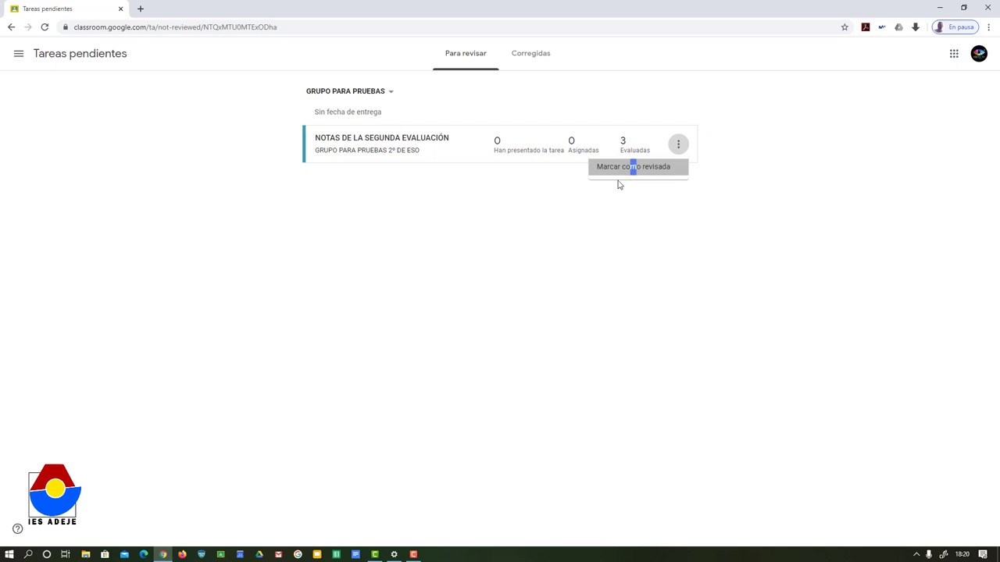